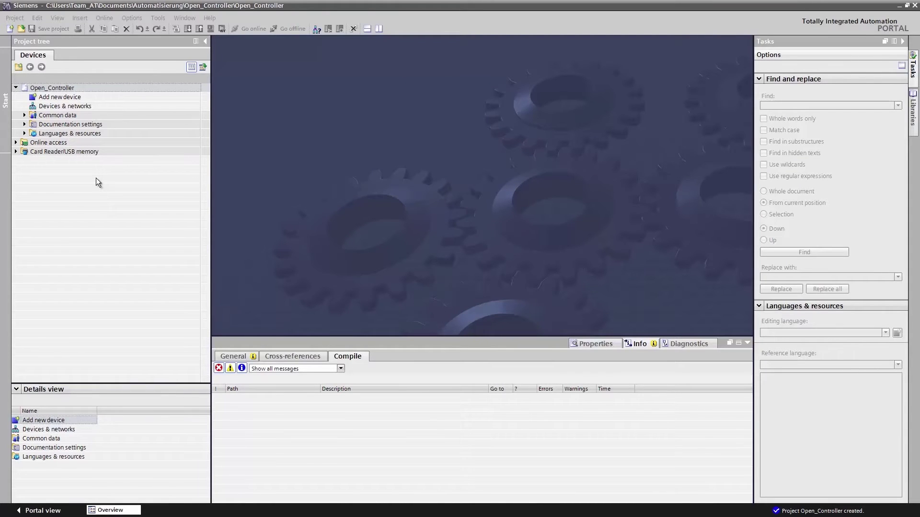
# Choose the ET 200SP Open Controller CPU 1515SP PC + HMI, 6ES7 677-2AAxx-0xx0, as the new device.
pyautogui.click(70, 98)
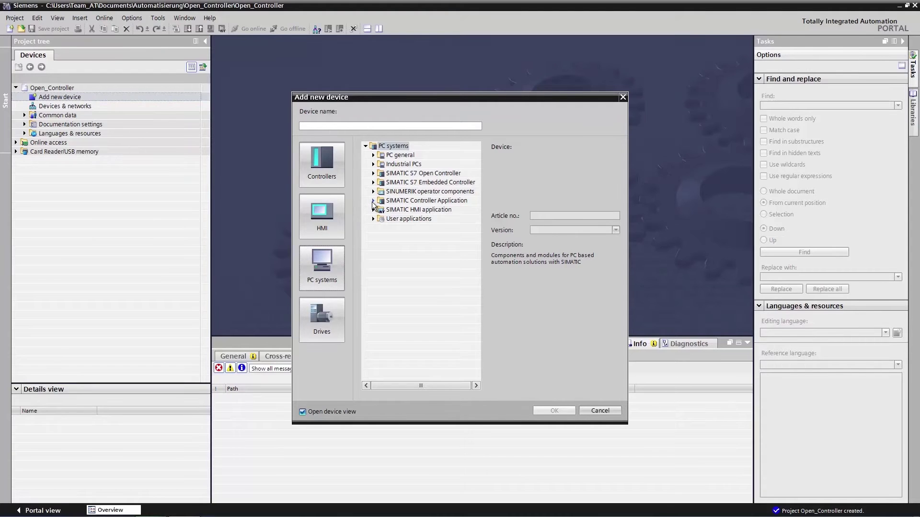
pyautogui.click(373, 174)
pyautogui.click(381, 182)
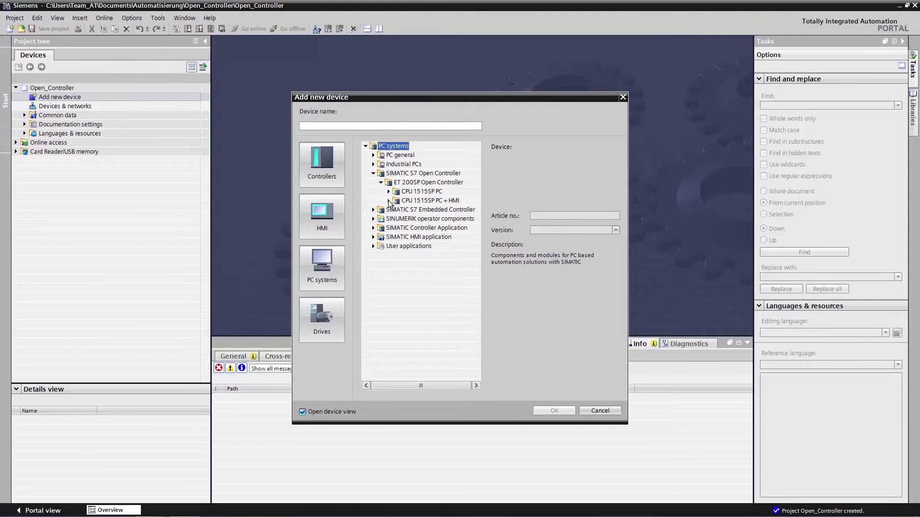
pyautogui.click(388, 200)
pyautogui.click(406, 212)
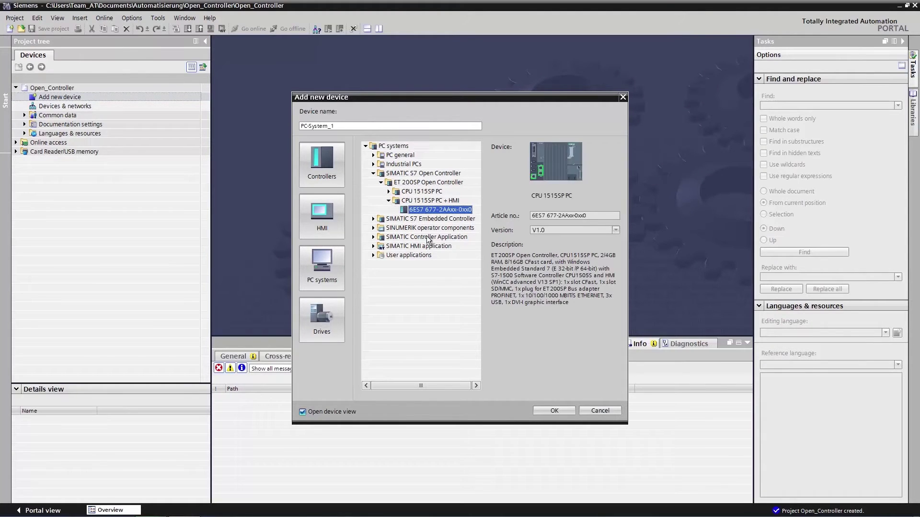
# Add the controller as PC-System_1 and inspect its Software PLC_1 (CPU 1505S) and HMI_RT_1 modules.
pyautogui.click(545, 412)
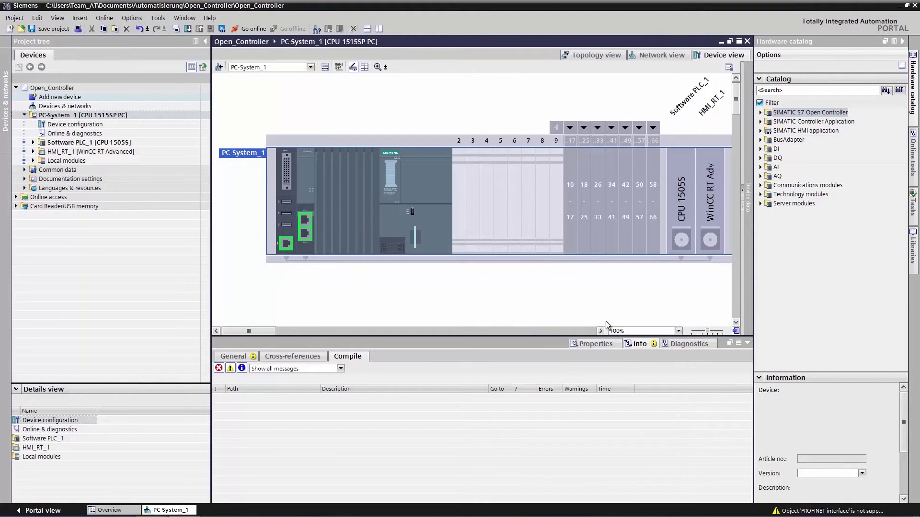
pyautogui.click(676, 199)
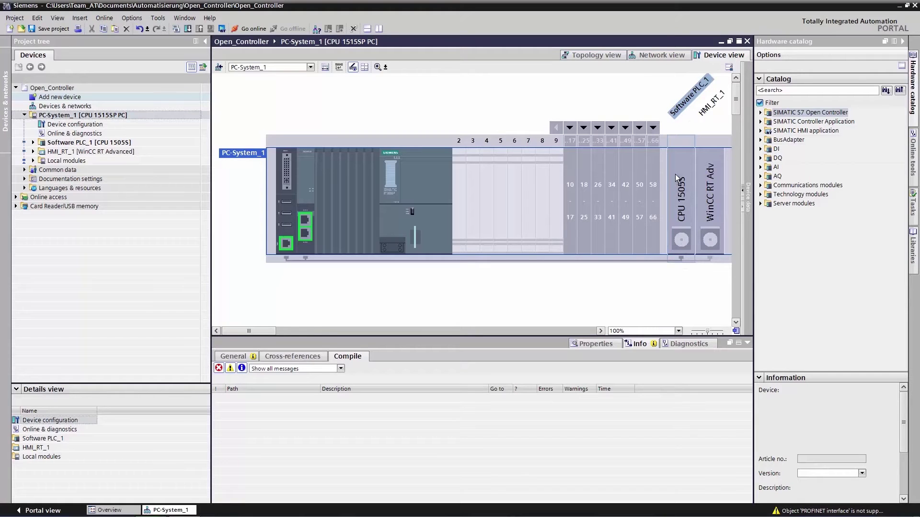
pyautogui.click(676, 267)
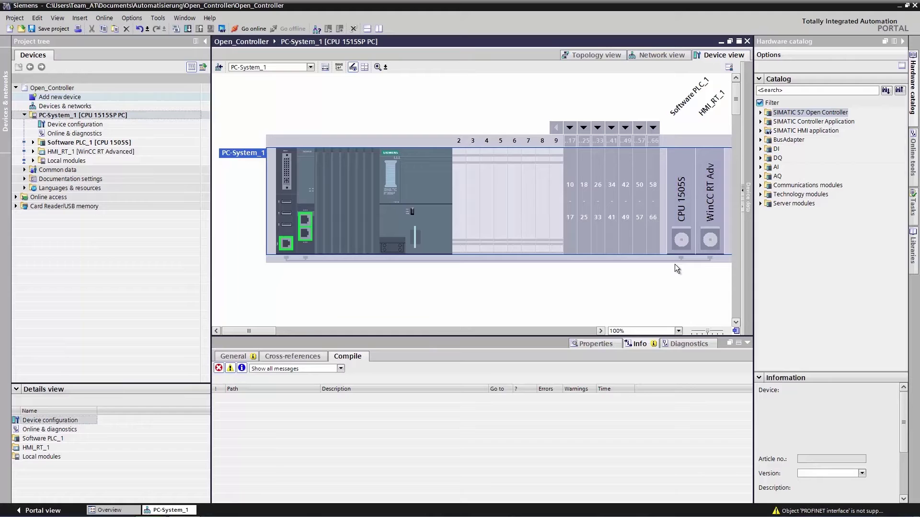
pyautogui.click(707, 249)
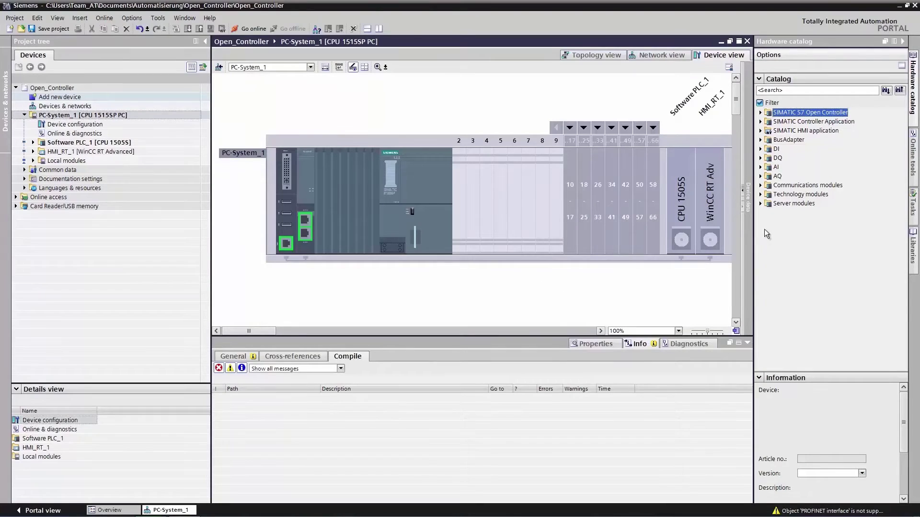
# Drag BusAdapter 2xFC 6ES7 193-6AF00-0AA0 from the catalog onto the controller's bus adapter port.
pyautogui.click(761, 140)
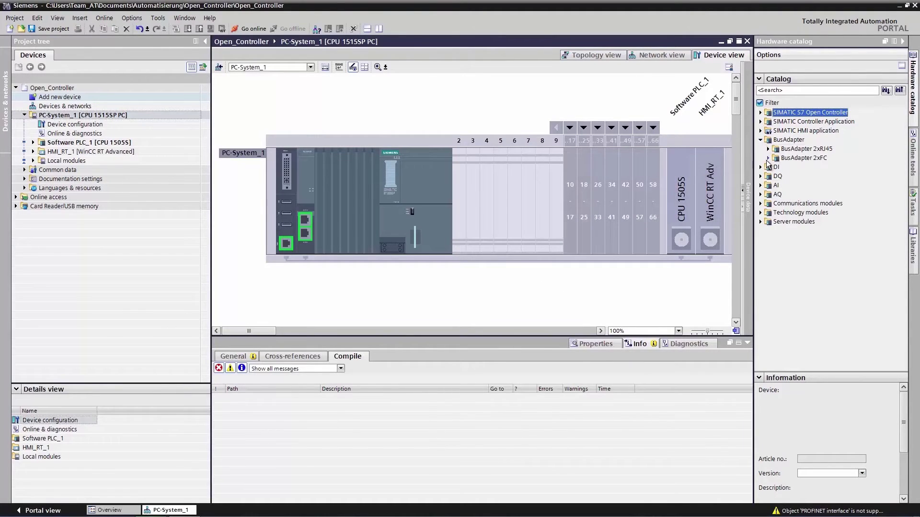
pyautogui.click(767, 159)
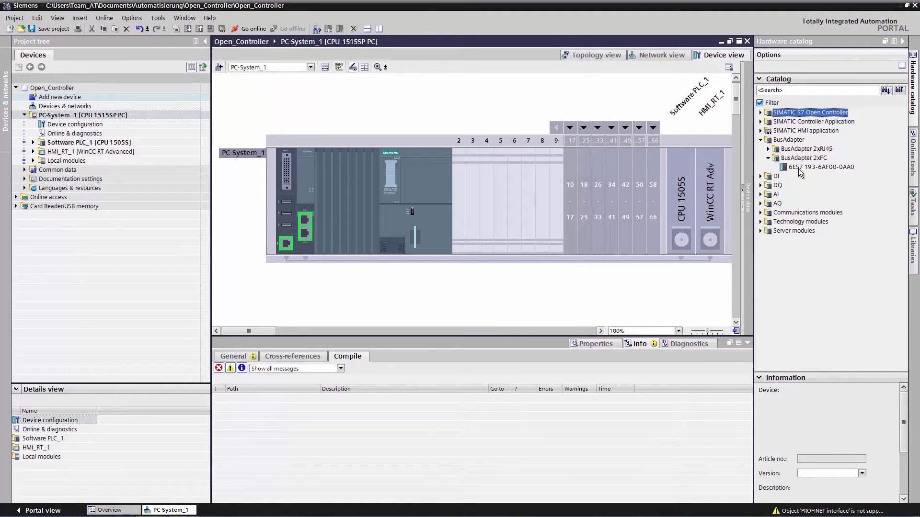
pyautogui.moveTo(798, 168); pyautogui.dragTo(290, 236)
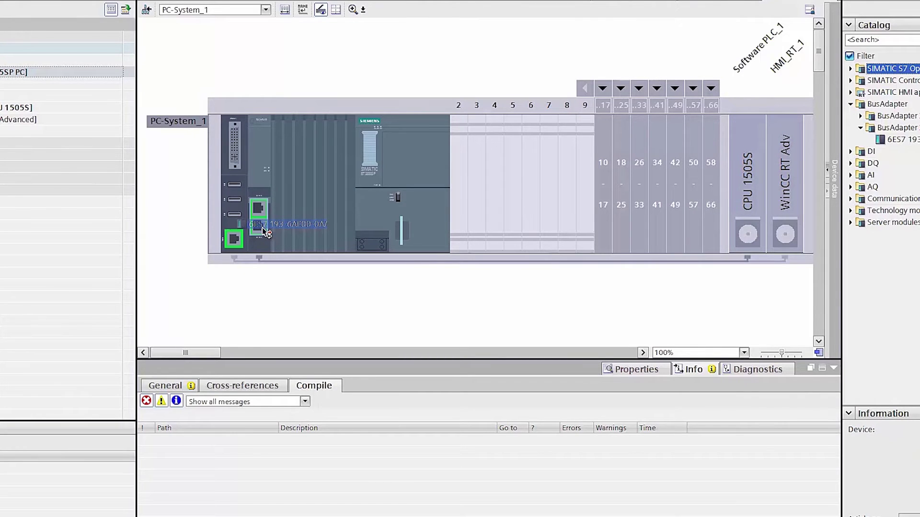
pyautogui.moveTo(262, 228); pyautogui.dragTo(262, 228)
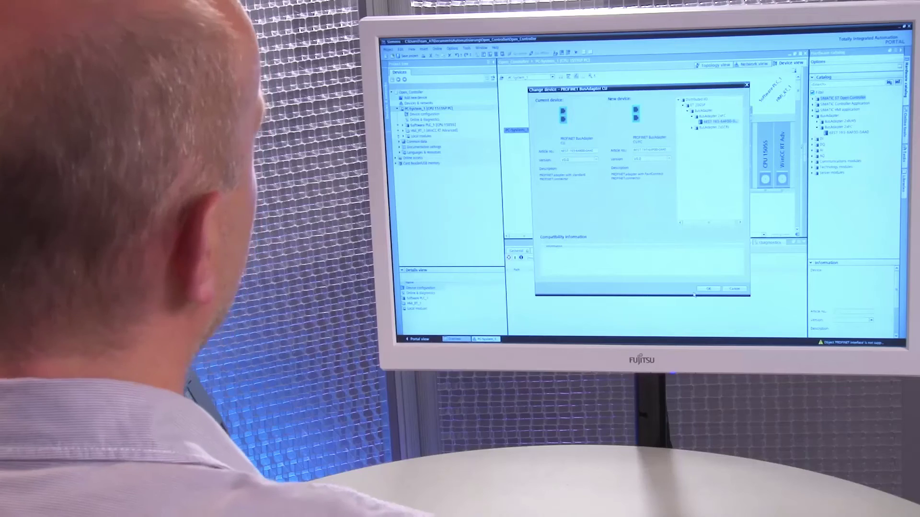
# Cancel the BusAdapter replacement and expand Server modules in the hardware catalog.
pyautogui.click(736, 290)
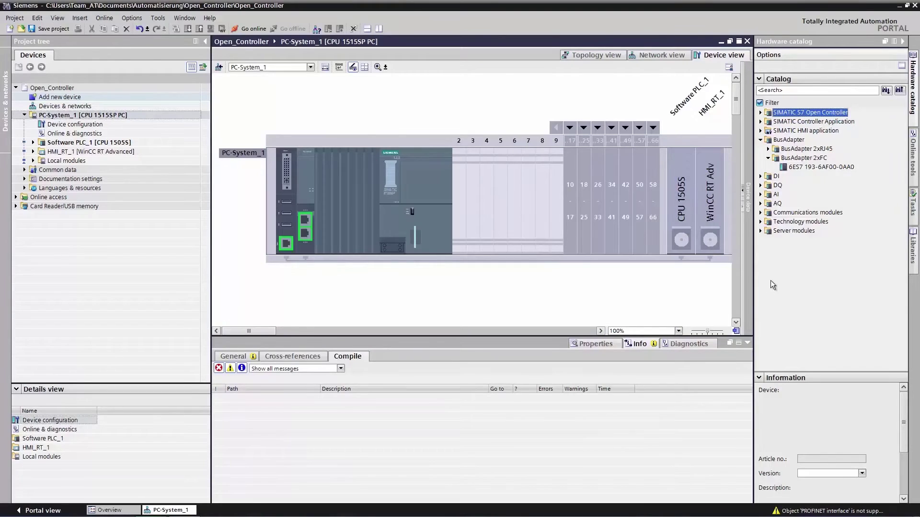
pyautogui.click(761, 231)
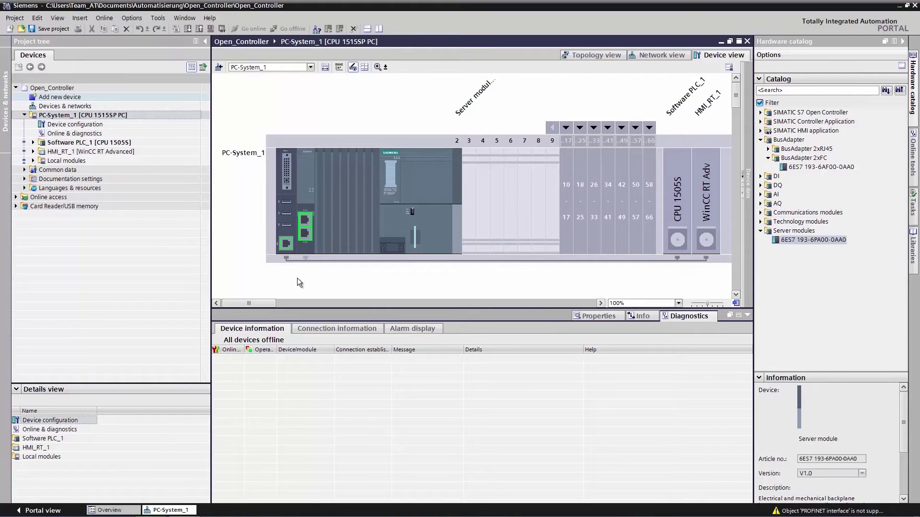
# Review the onboard PROFINET interface's Ethernet address 192.168.1.1 with no subnet, then select the BusAdapter interface.
pyautogui.click(285, 243)
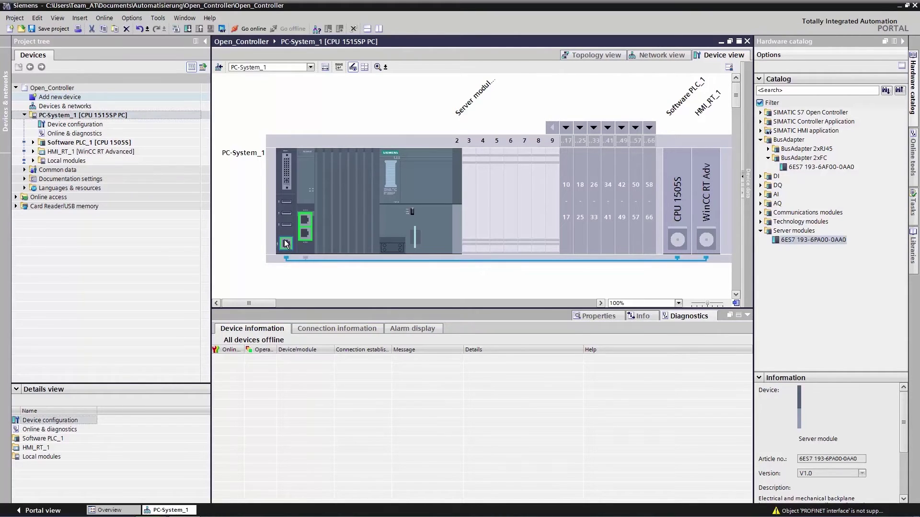
pyautogui.click(594, 318)
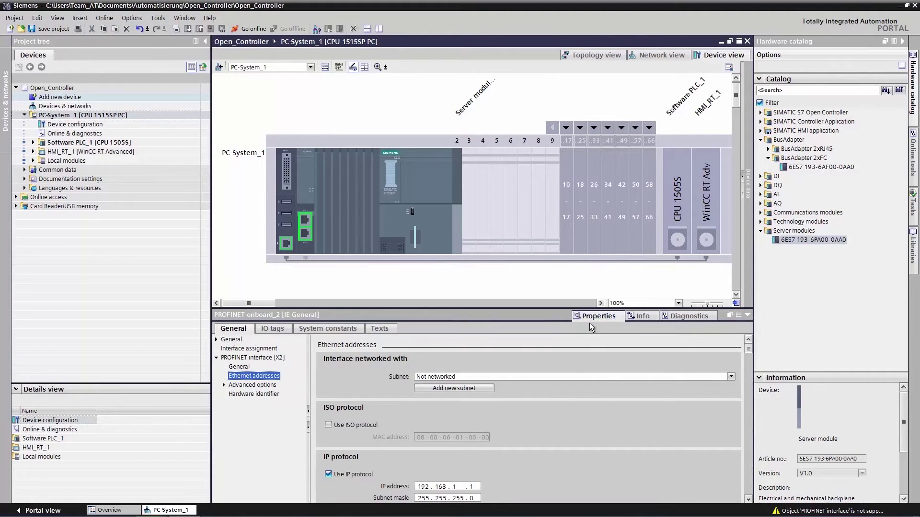
pyautogui.click(748, 499)
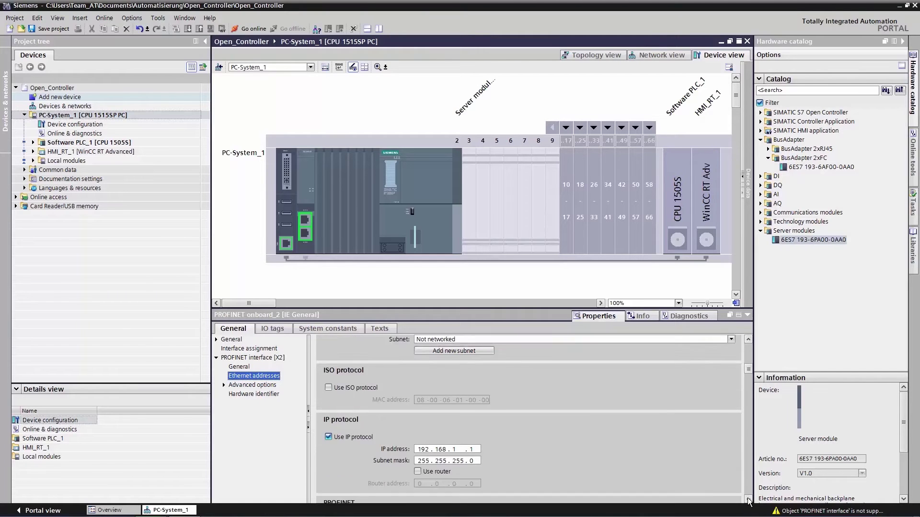
pyautogui.click(749, 500)
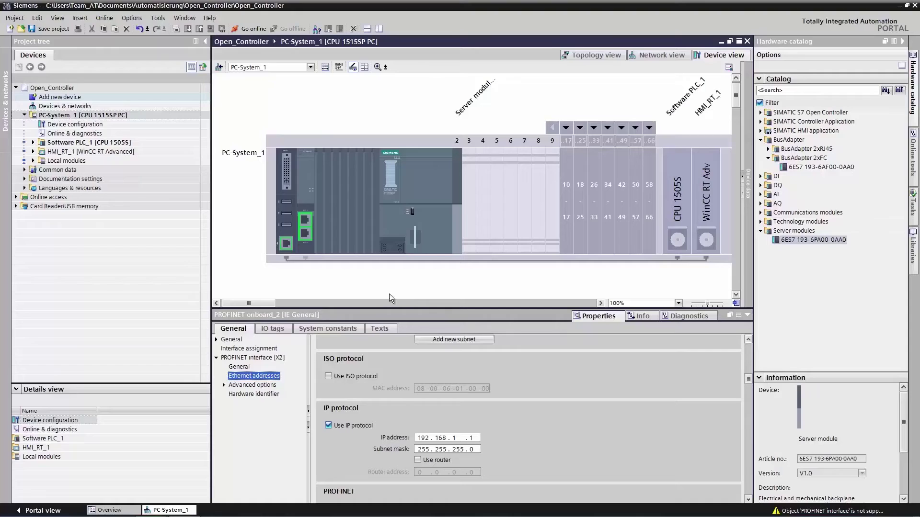
pyautogui.click(305, 232)
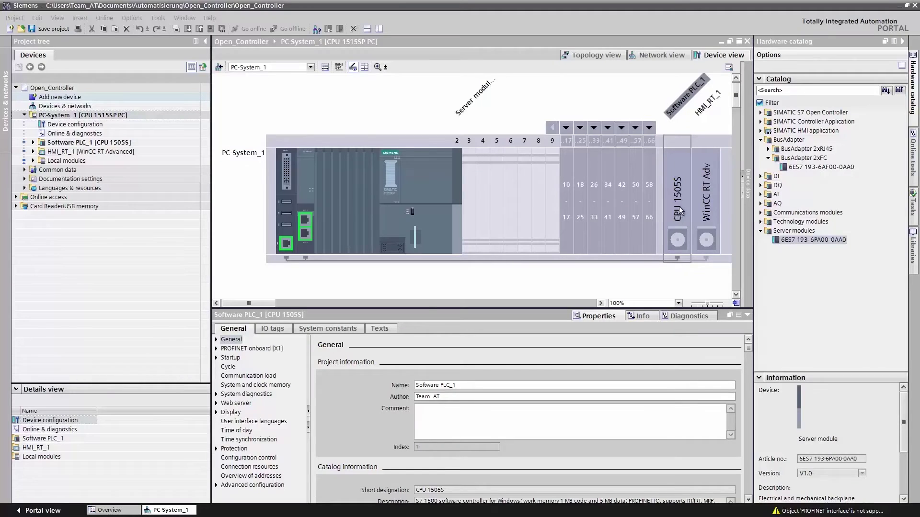
# Select Software PLC_1 and browse its Startup, System diagnostics and Web server settings.
pyautogui.click(679, 211)
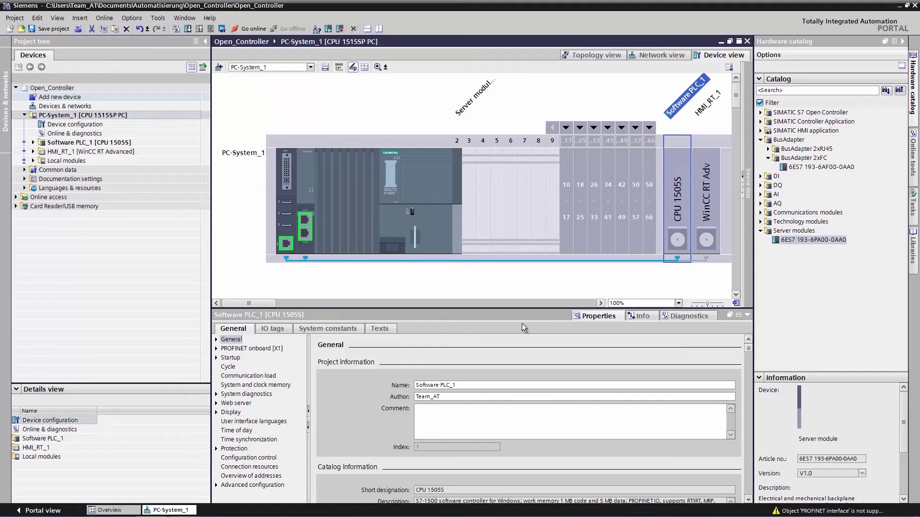
pyautogui.click(231, 358)
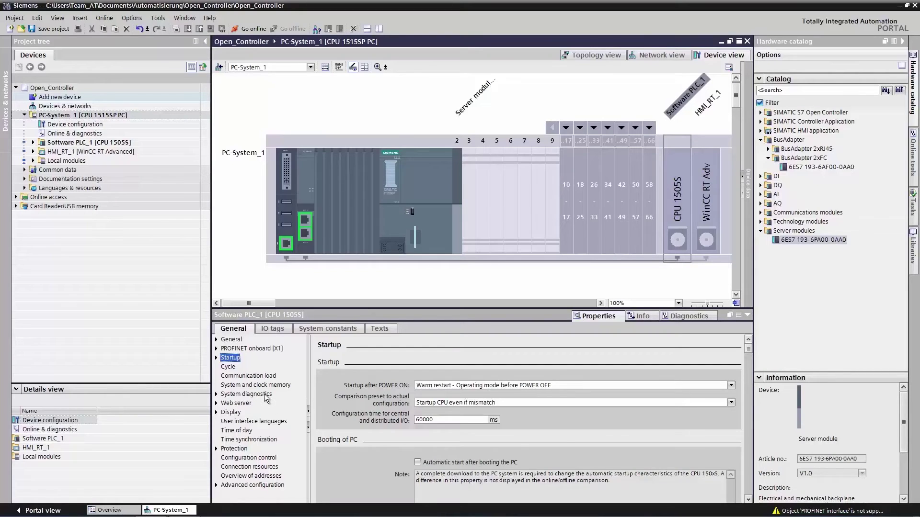
pyautogui.click(246, 394)
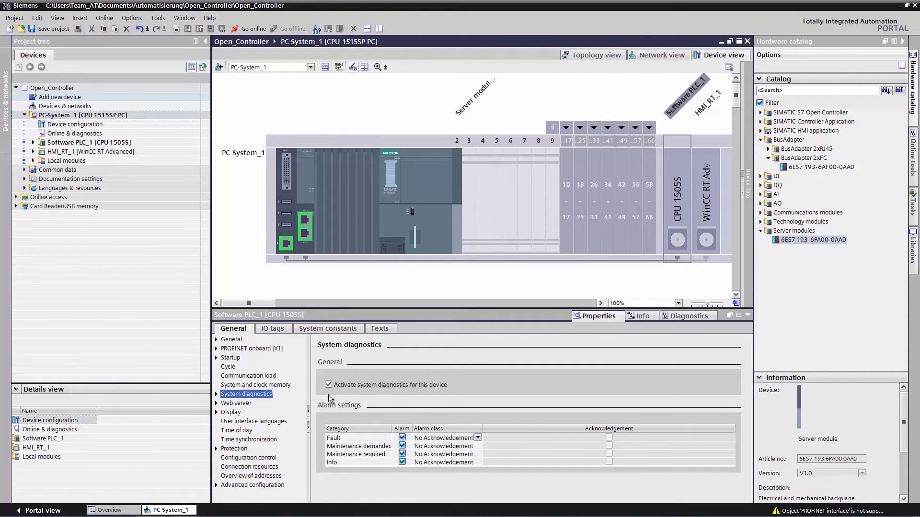
pyautogui.click(236, 403)
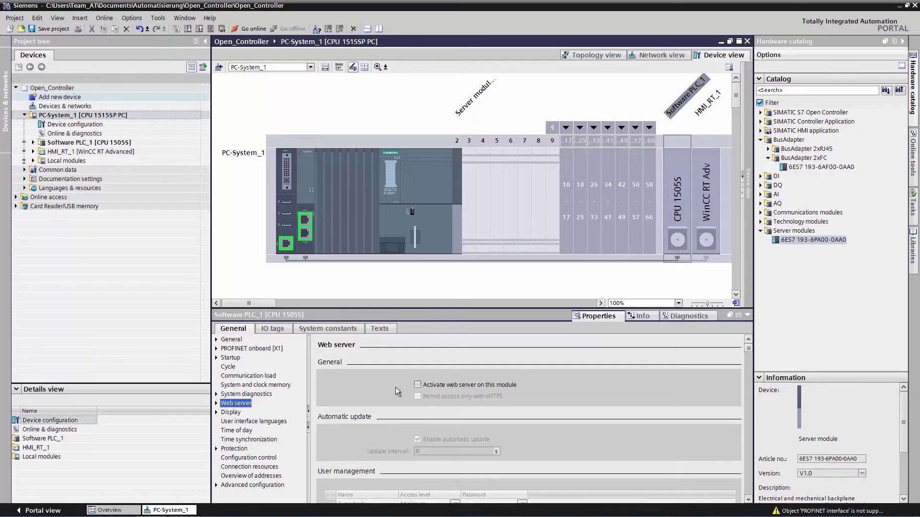
# Activate the web server, accept the security note, and view the interface access overview.
pyautogui.click(418, 386)
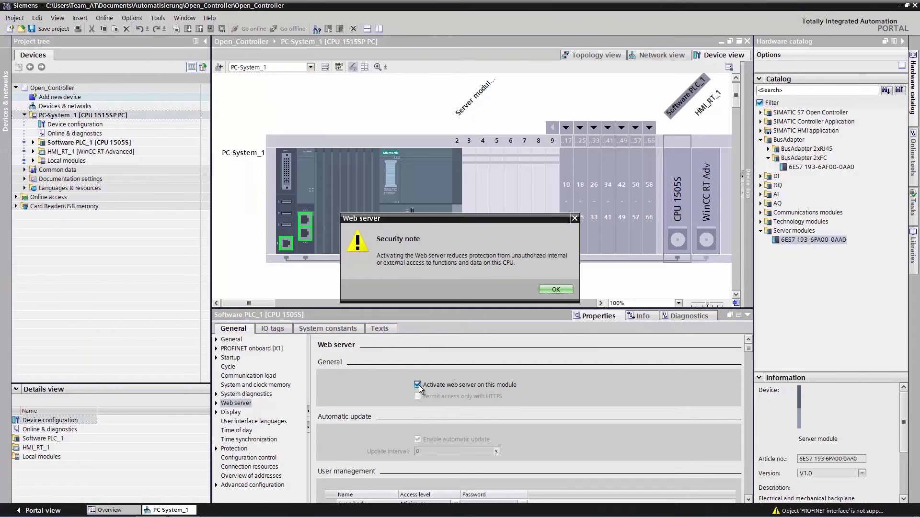
pyautogui.click(555, 289)
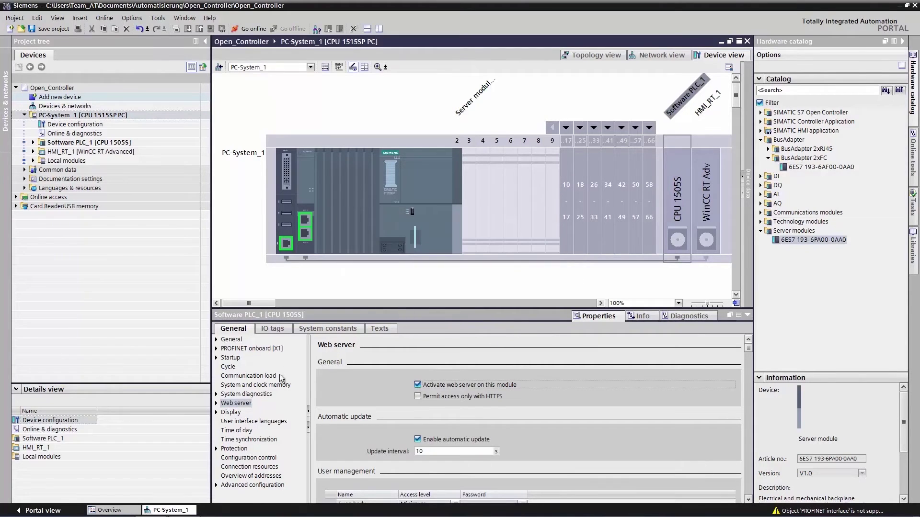
pyautogui.click(216, 404)
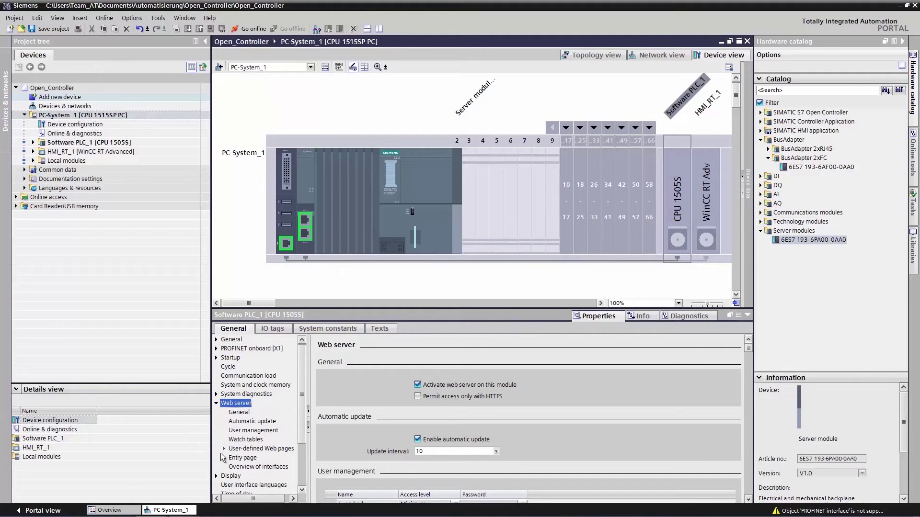
pyautogui.click(249, 467)
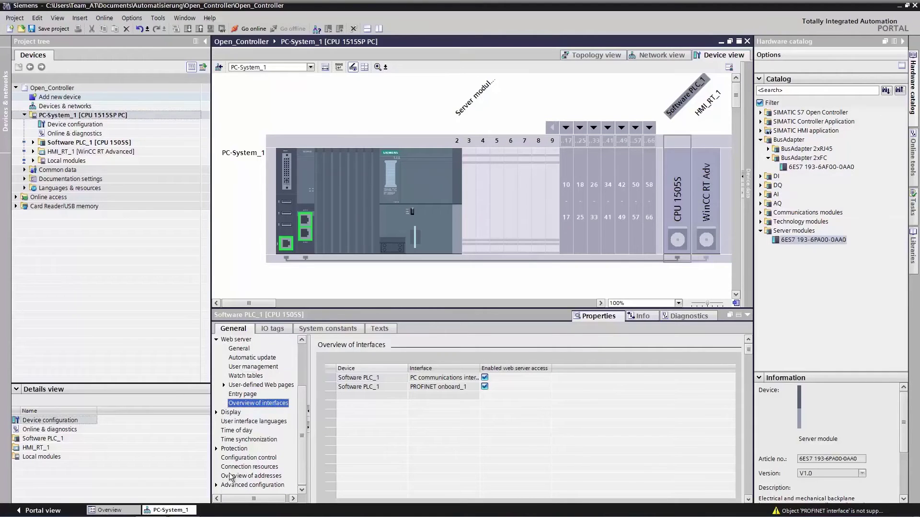
# Enable 'Use hardware LEDs with CPU 1505S' under Advanced configuration > Hardware LED.
pyautogui.click(216, 486)
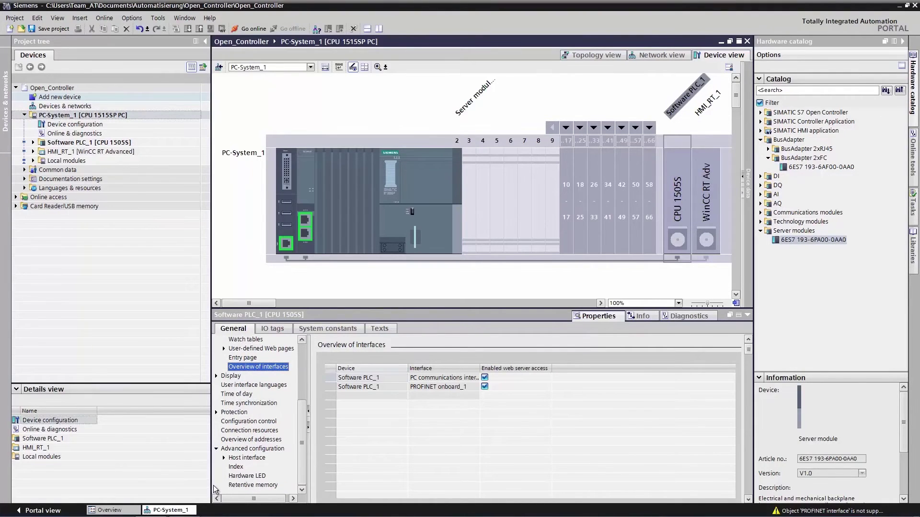
pyautogui.click(238, 477)
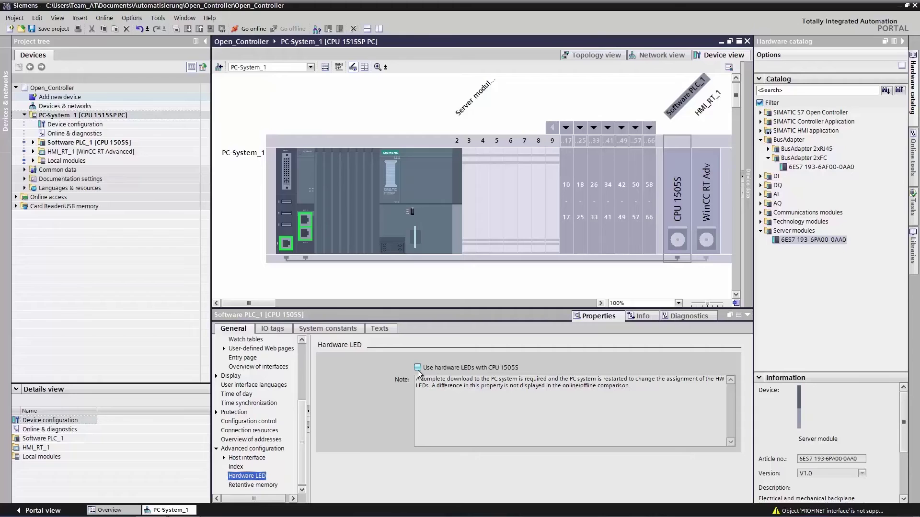
pyautogui.click(417, 368)
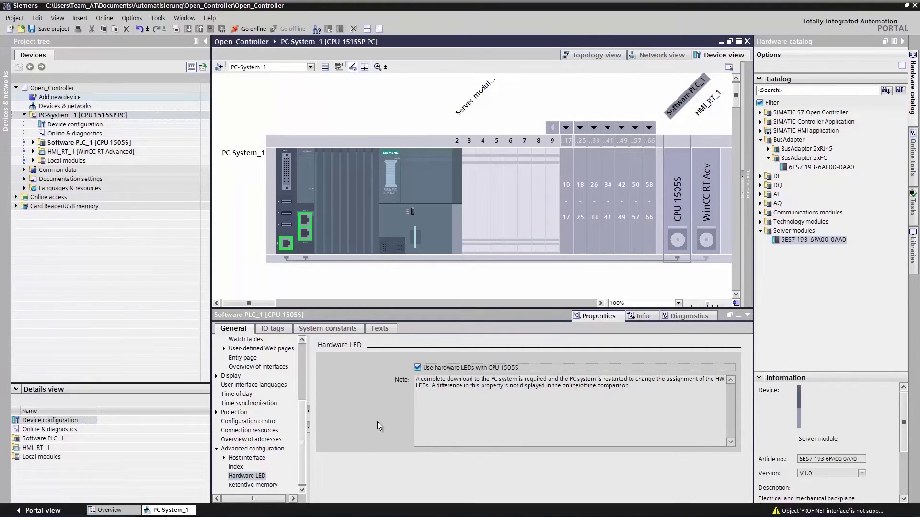
# Review retentive memory kept in NVRAM of the PC system (<=512 kB), then select HMI_RT_1.
pyautogui.click(258, 485)
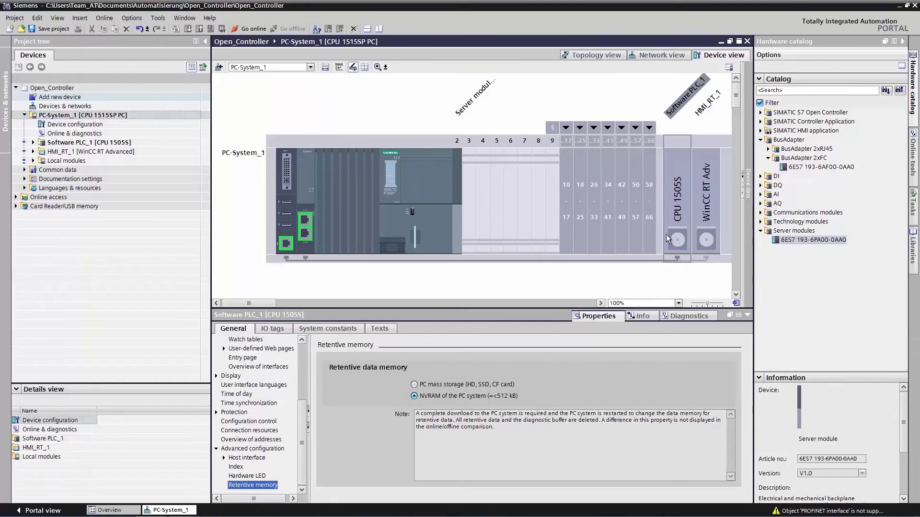
pyautogui.keyDown('ctrl'); pyautogui.click(707, 178); pyautogui.keyUp('ctrl')
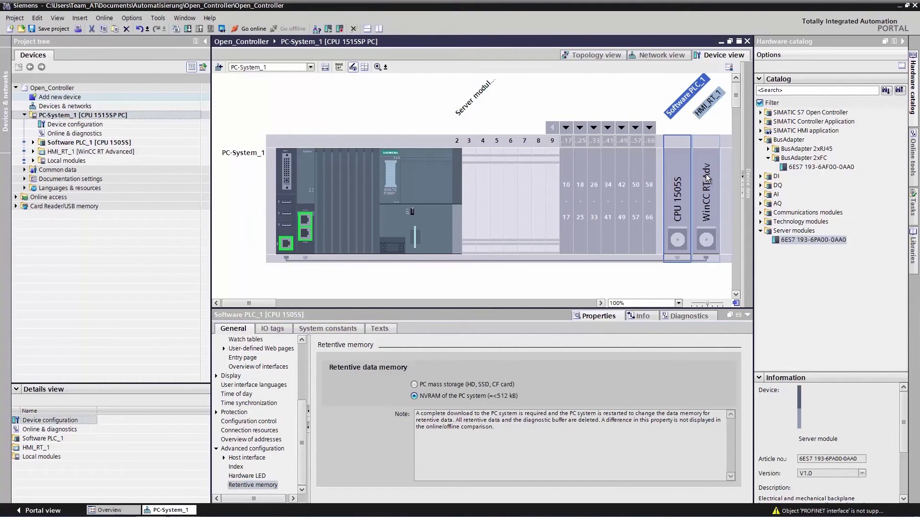
# Run the HMI Device Wizard on HMI_RT_1 with default settings to create its Root screen.
pyautogui.rightClick(707, 178)
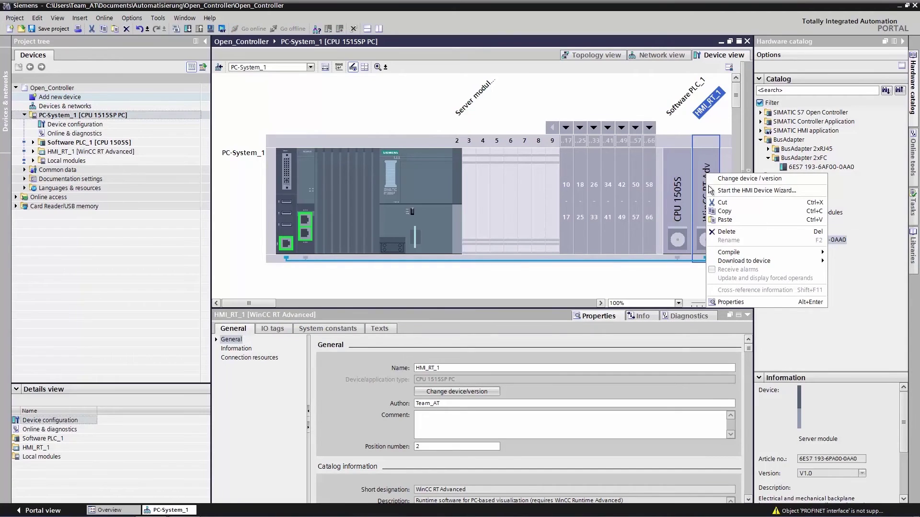
pyautogui.click(726, 191)
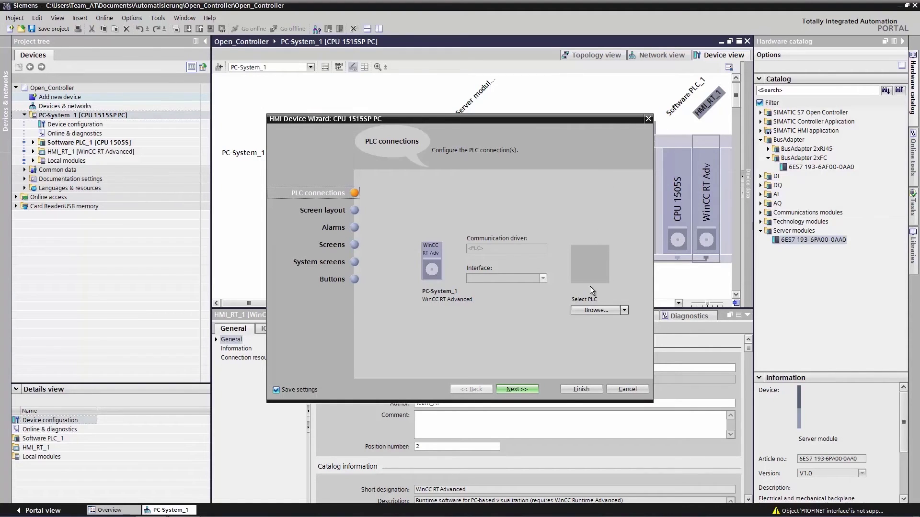
pyautogui.click(573, 387)
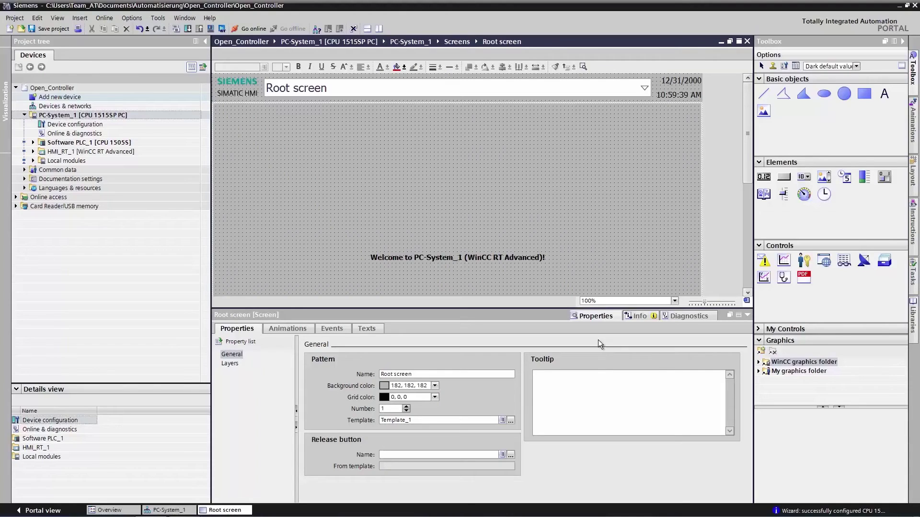
# Close the Root screen and highlight HMI_Connection_1 between HMI_RT_1 and Software PLC_1 in Network view.
pyautogui.click(747, 41)
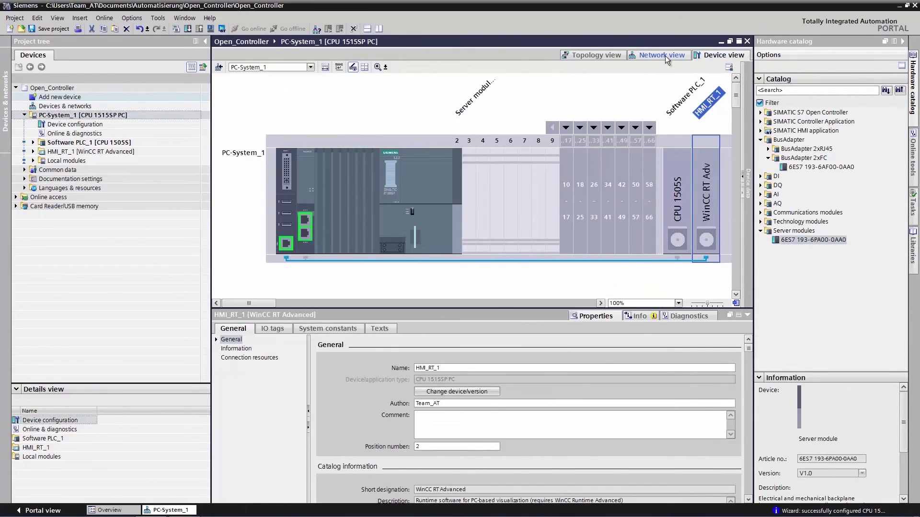
pyautogui.click(665, 55)
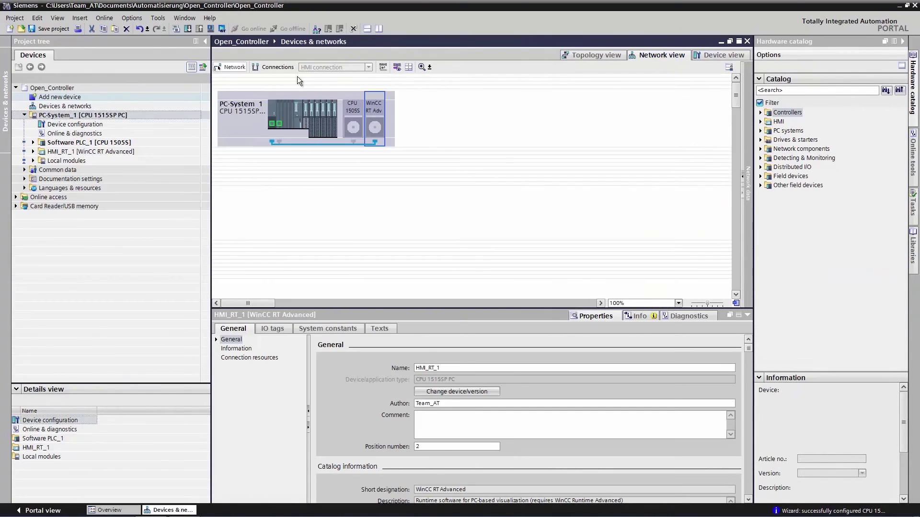
pyautogui.click(279, 67)
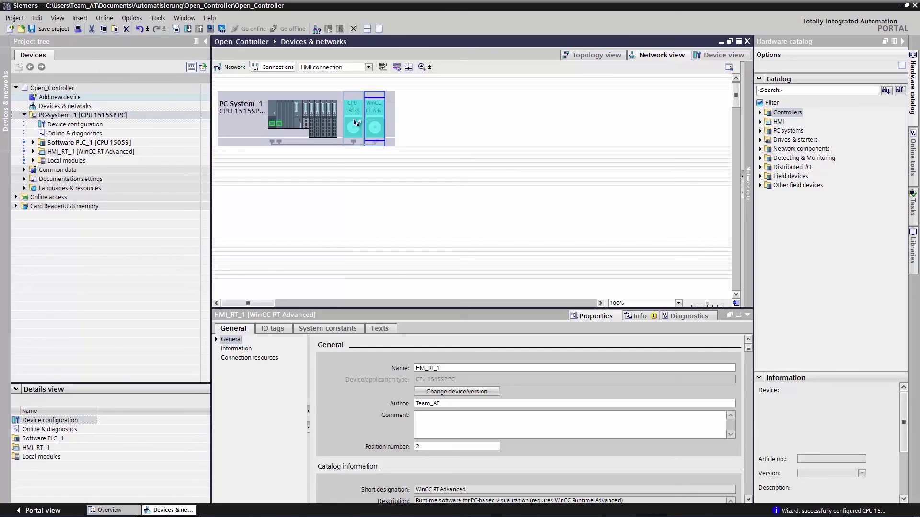
pyautogui.click(355, 123)
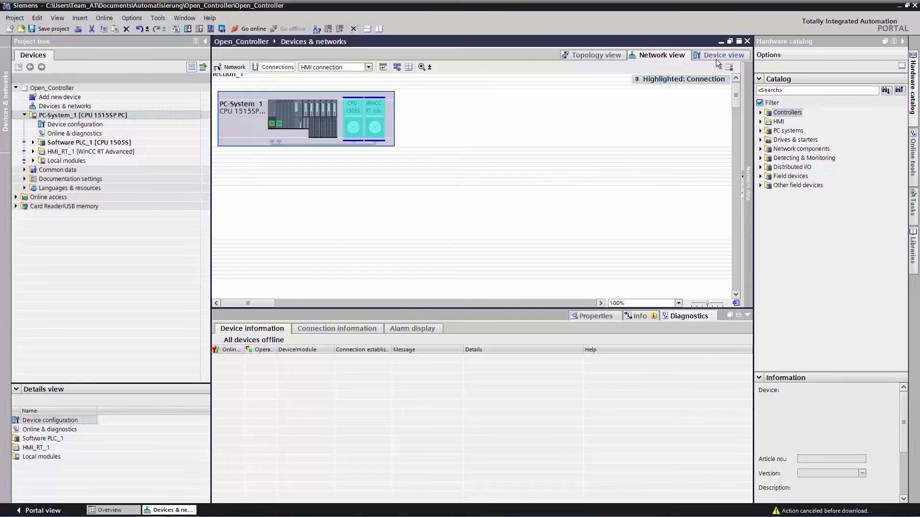
# Select the PC-System_1 station in Device view, search the subnet and load to the controller at 192.168.1.1.
pyautogui.click(718, 56)
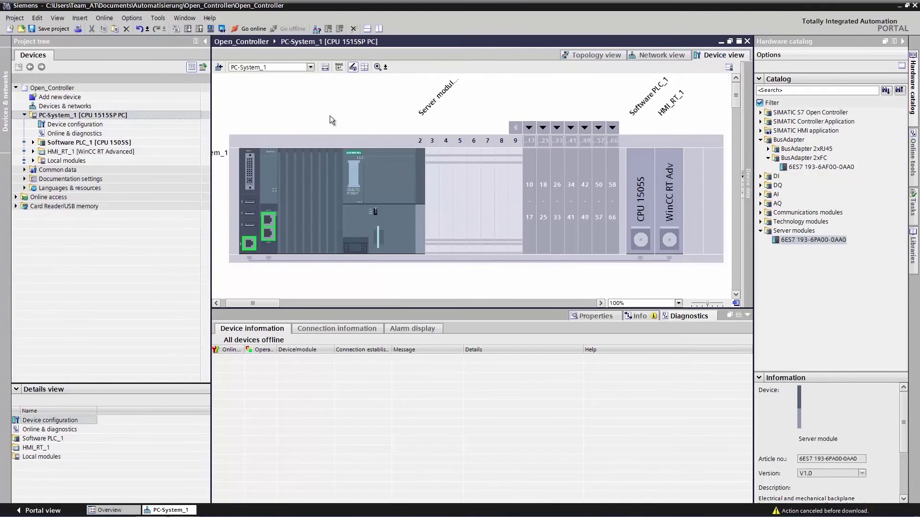
pyautogui.click(308, 143)
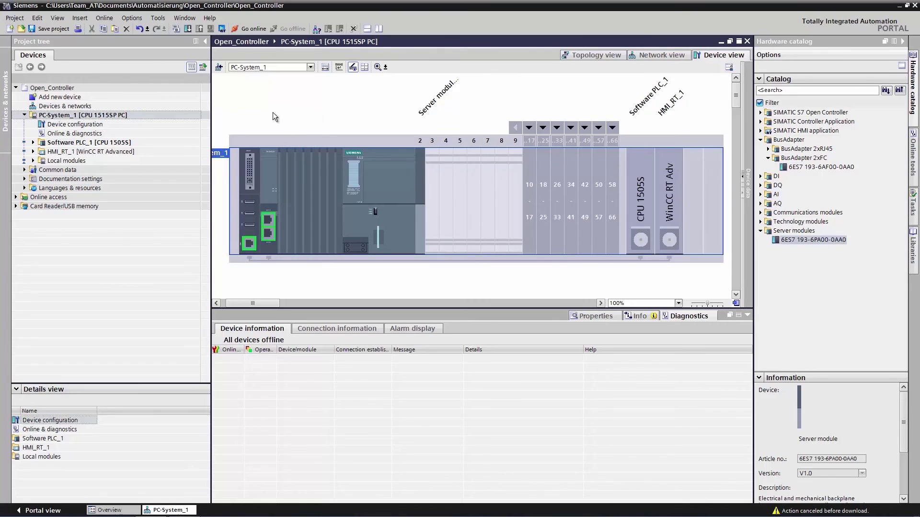
pyautogui.click(189, 30)
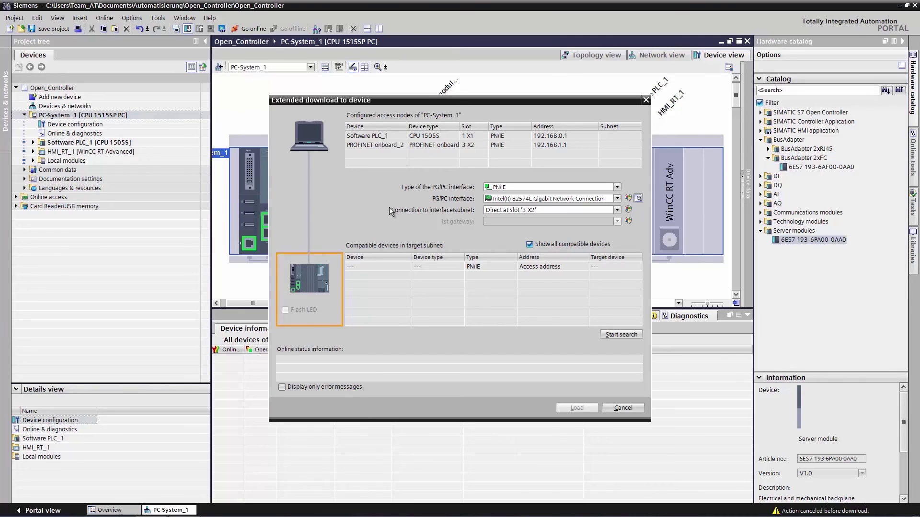
pyautogui.click(611, 336)
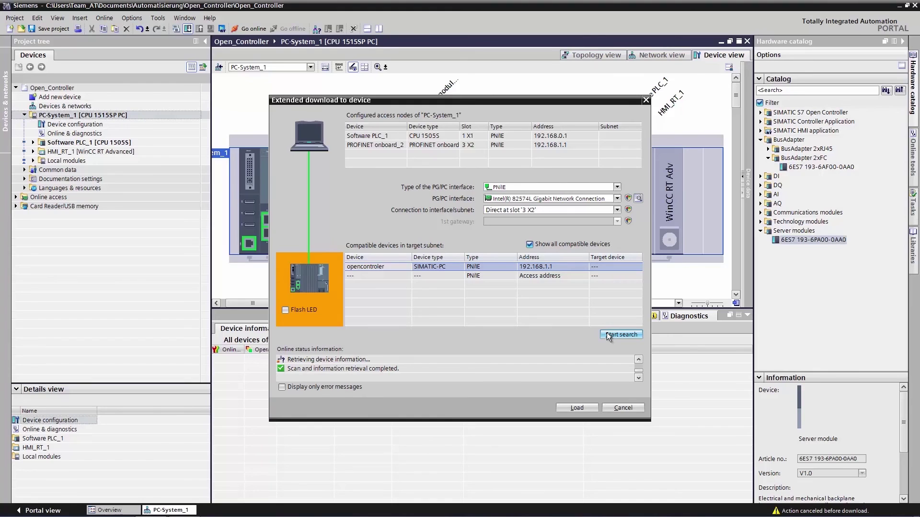
pyautogui.click(577, 407)
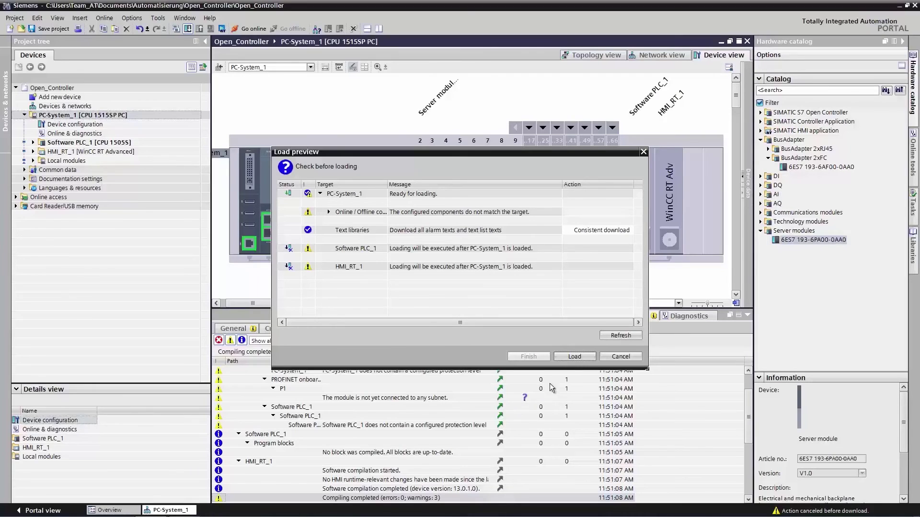
# Confirm the load preview twice to download PC-System_1, Software PLC_1 and HMI_RT_1.
pyautogui.click(576, 355)
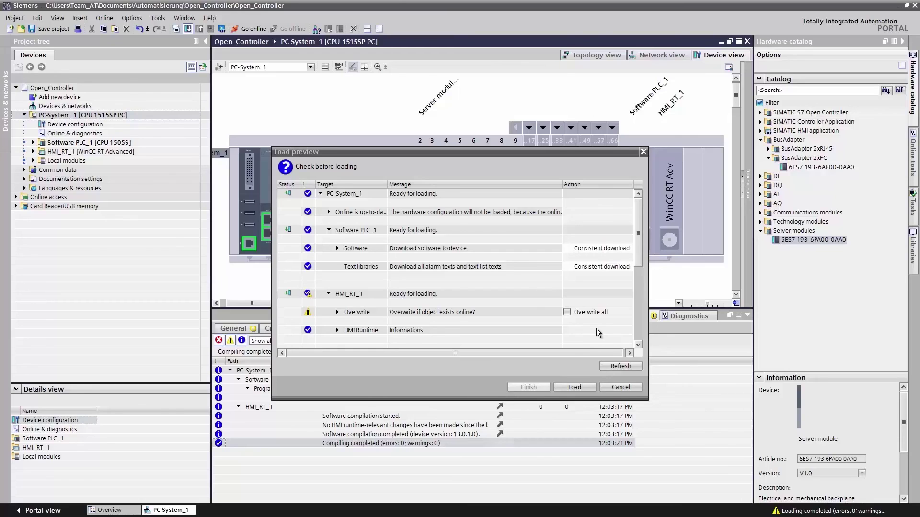
pyautogui.click(575, 386)
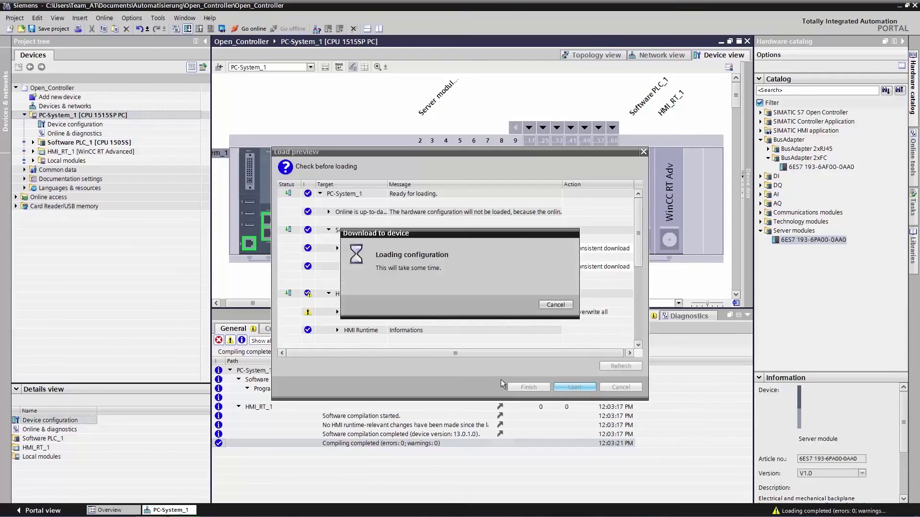